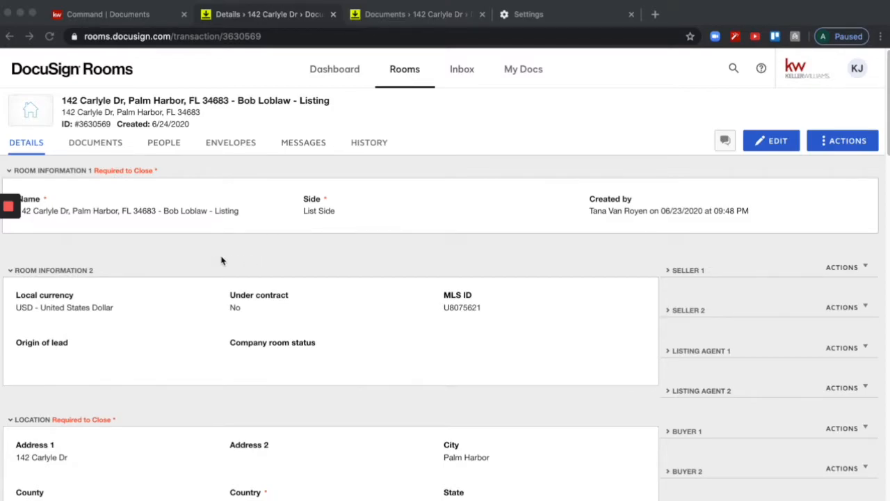
# - Upload the property PDF without "Tax" in its name from the computer's DocuSign Training folder to the room's documents
pyautogui.click(97, 155)
pyautogui.click(94, 146)
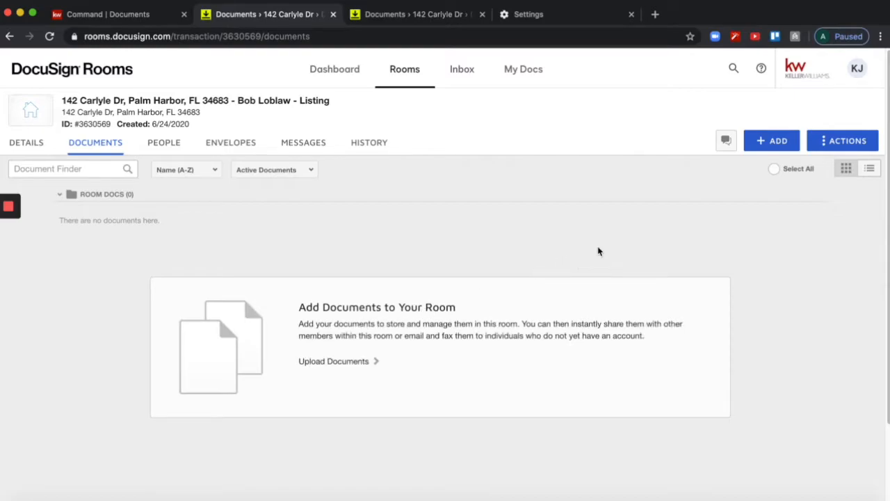
pyautogui.click(767, 145)
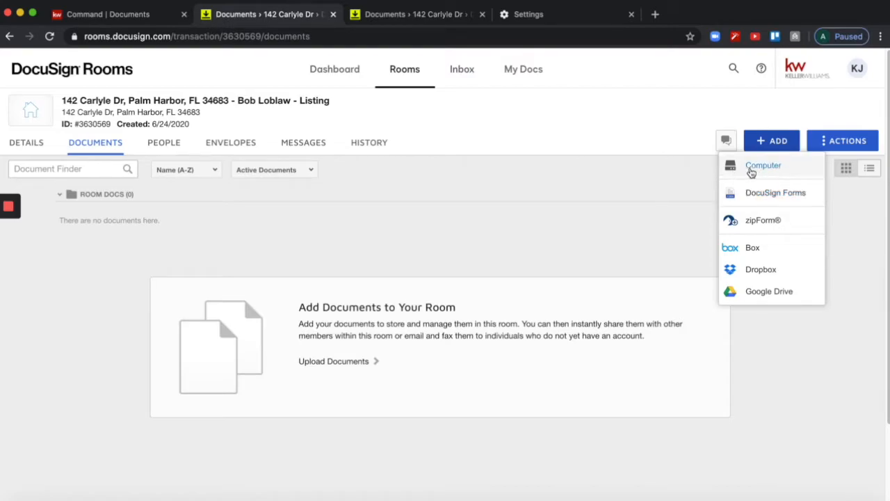
pyautogui.click(756, 172)
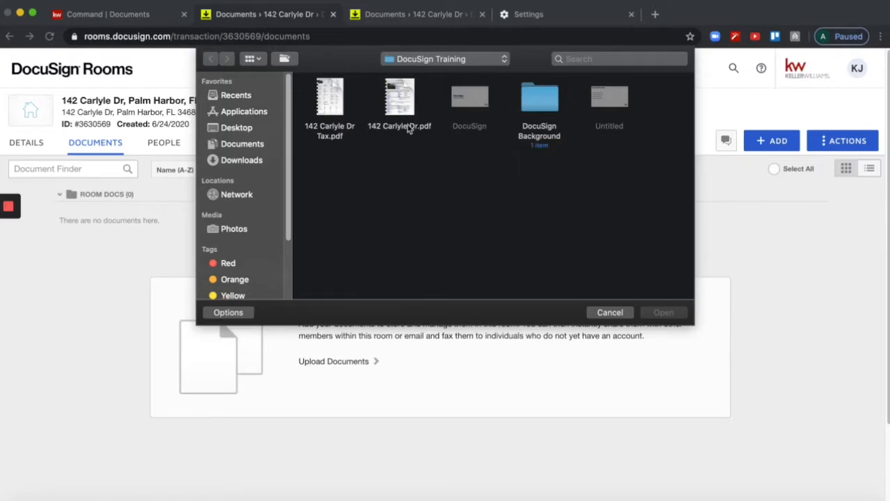
pyautogui.click(401, 93)
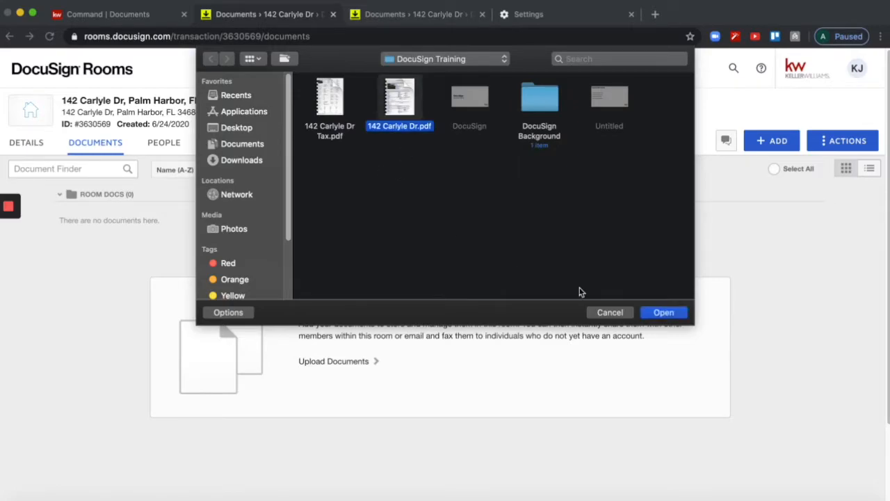
pyautogui.click(665, 312)
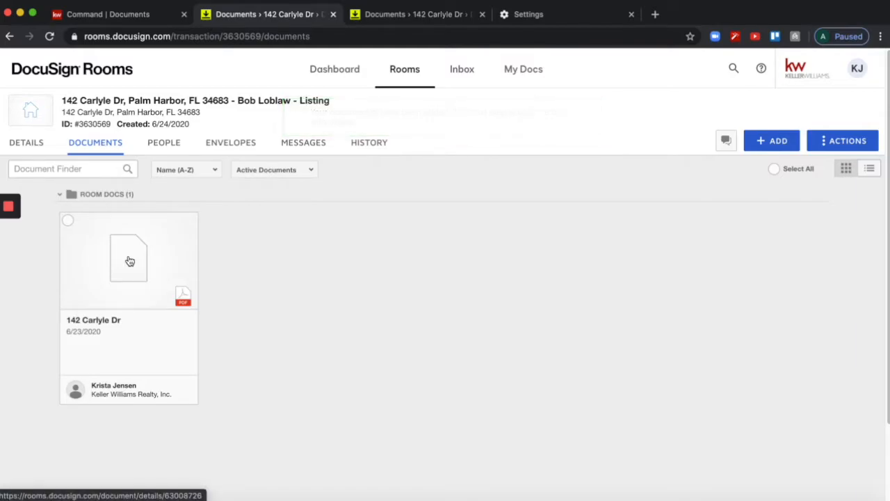
# - Open the uploaded property PDF, look through its listing details, and close the preview
pyautogui.click(128, 259)
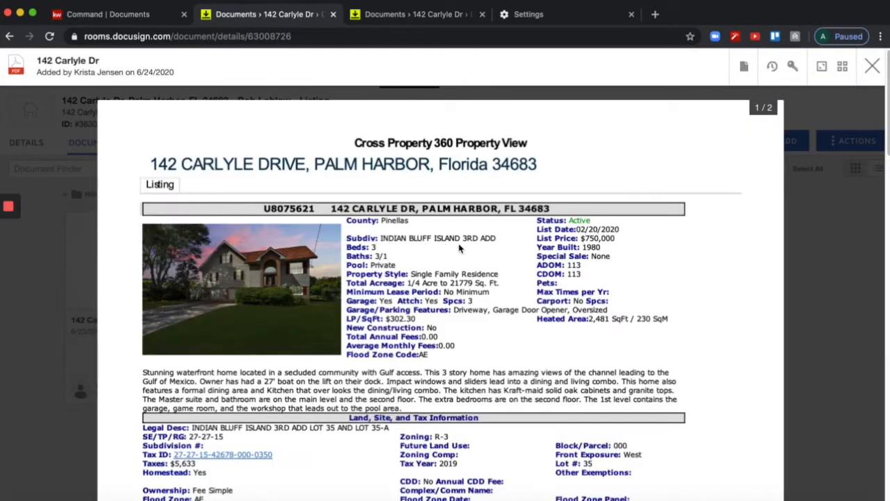
pyautogui.scroll(-3, 692, 249)
pyautogui.scroll(-5, 691, 249)
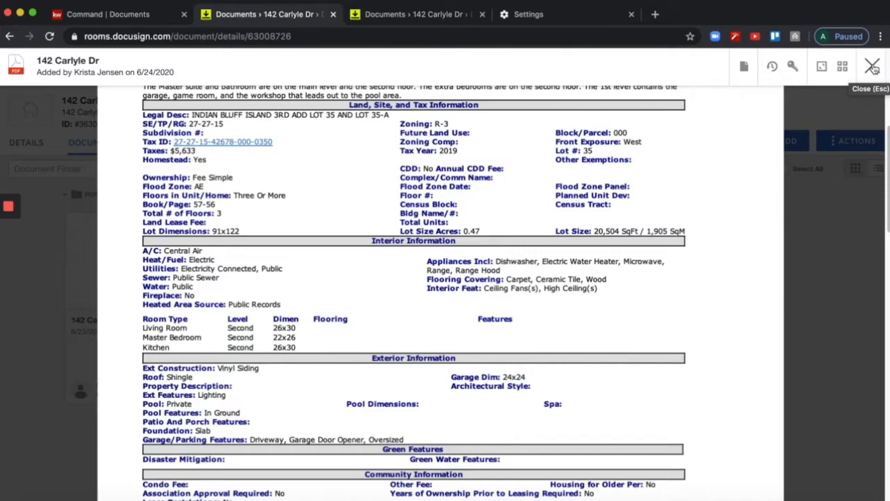
pyautogui.click(874, 69)
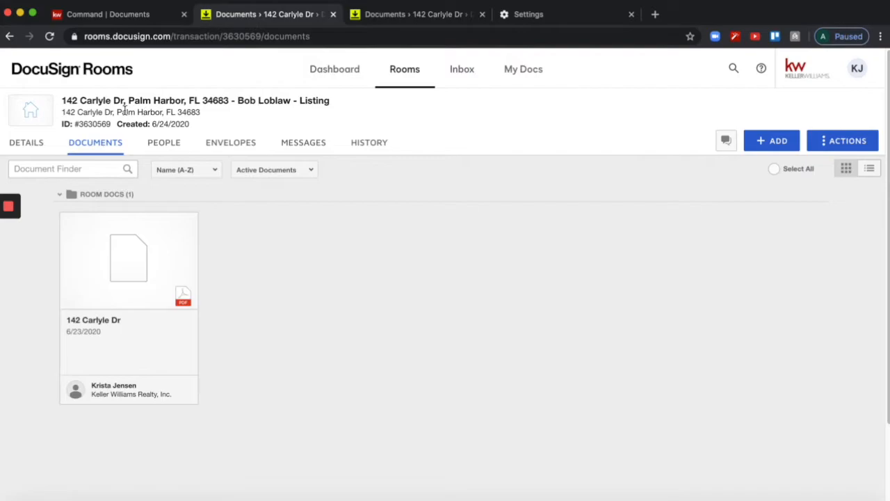
# - Open the Inbox and highlight the email address for sending documents to it
pyautogui.moveTo(89, 122)
pyautogui.click(456, 73)
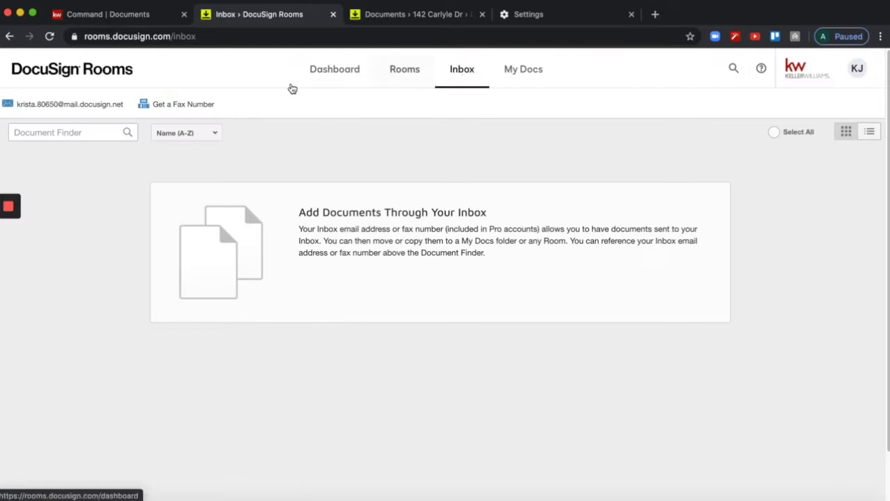
pyautogui.moveTo(75, 105)
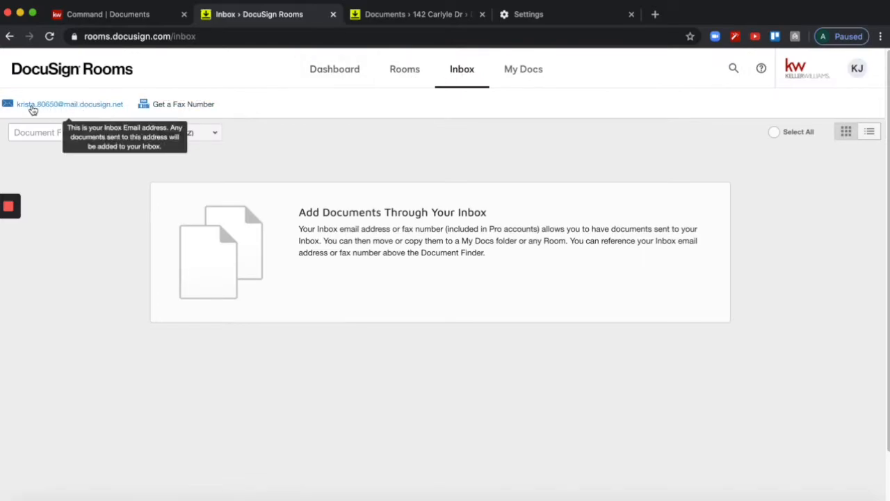
pyautogui.moveTo(129, 111); pyautogui.dragTo(18, 111)
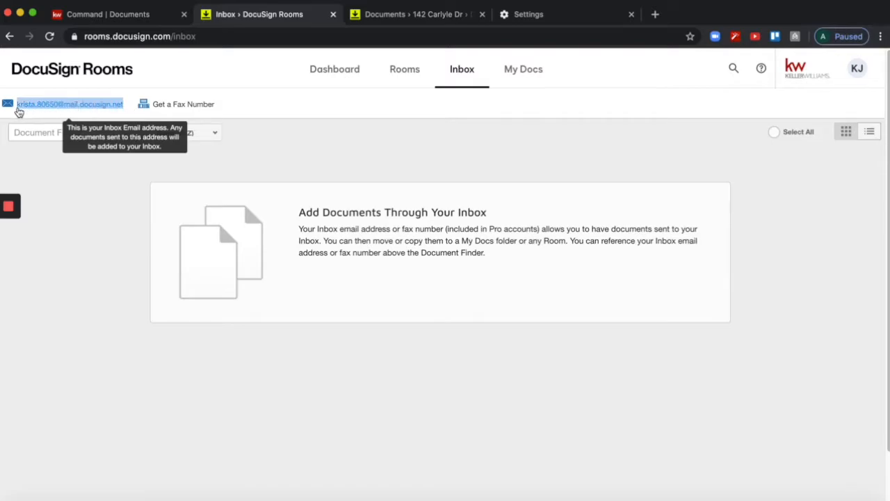
pyautogui.click(143, 495)
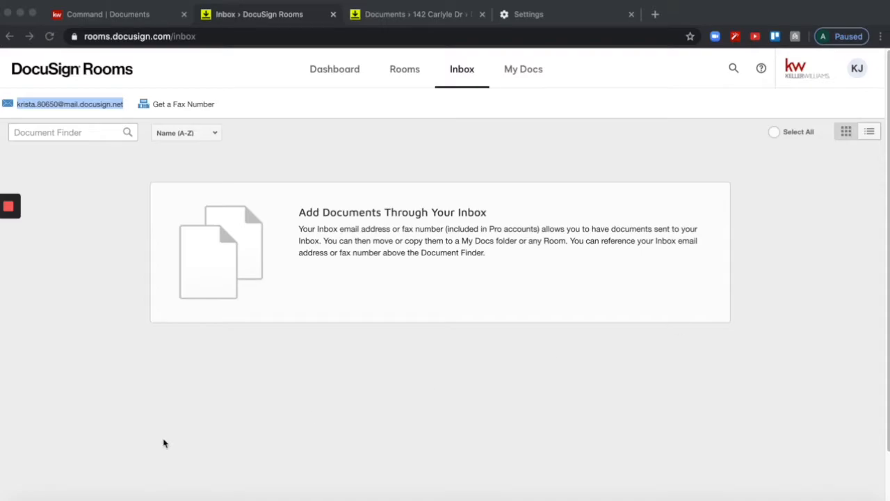
pyautogui.moveTo(64, 118)
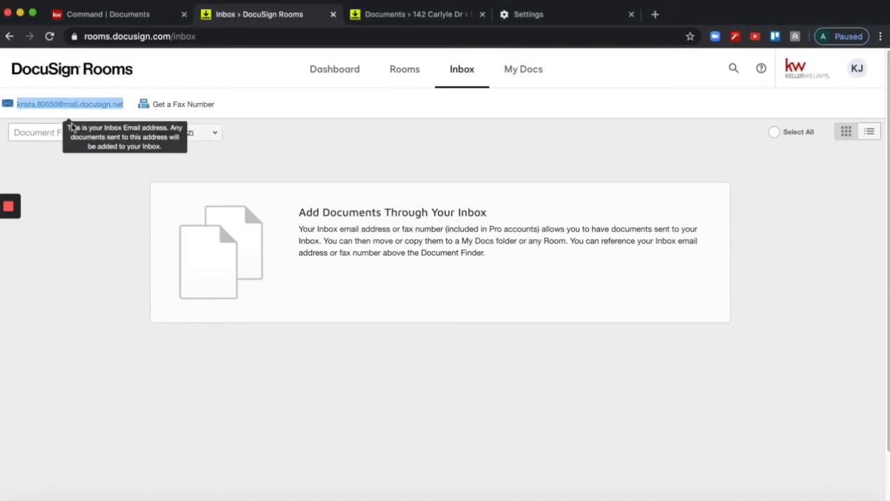
pyautogui.click(104, 190)
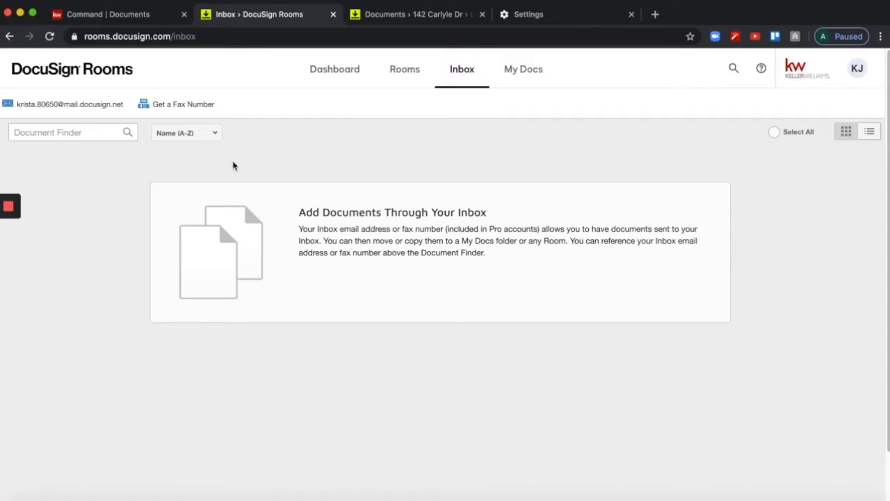
# - Highlight the room ID number in the listing room's header and reload the room's documents page
pyautogui.click(8, 38)
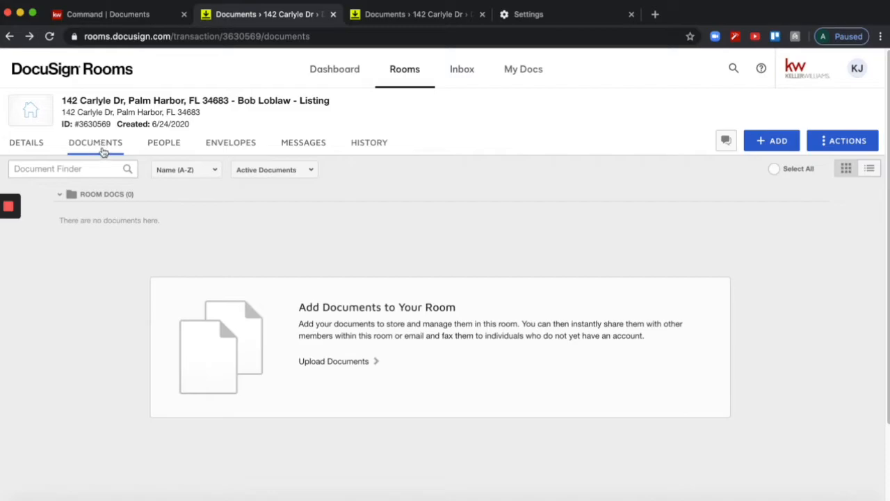
pyautogui.moveTo(87, 123)
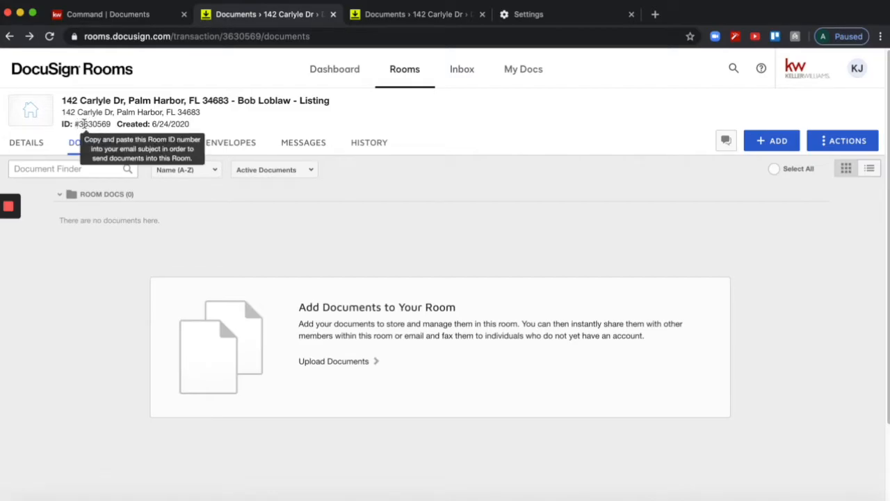
pyautogui.moveTo(111, 126); pyautogui.dragTo(75, 126)
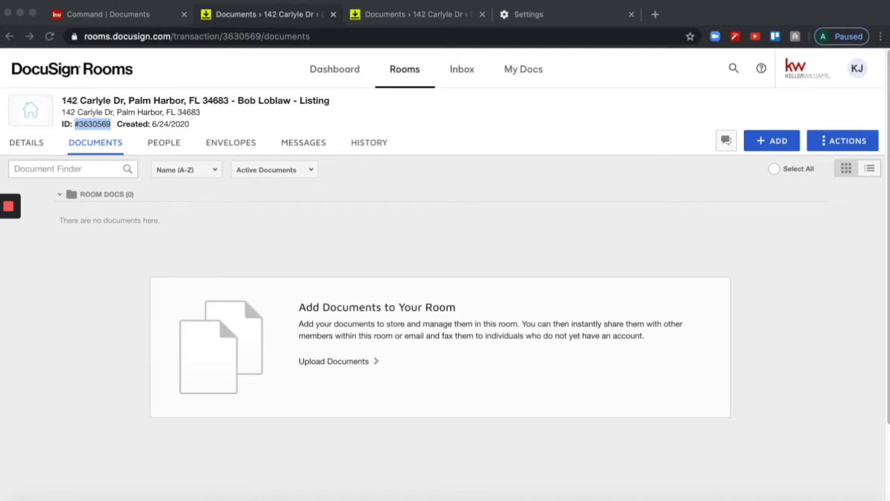
pyautogui.click(290, 230)
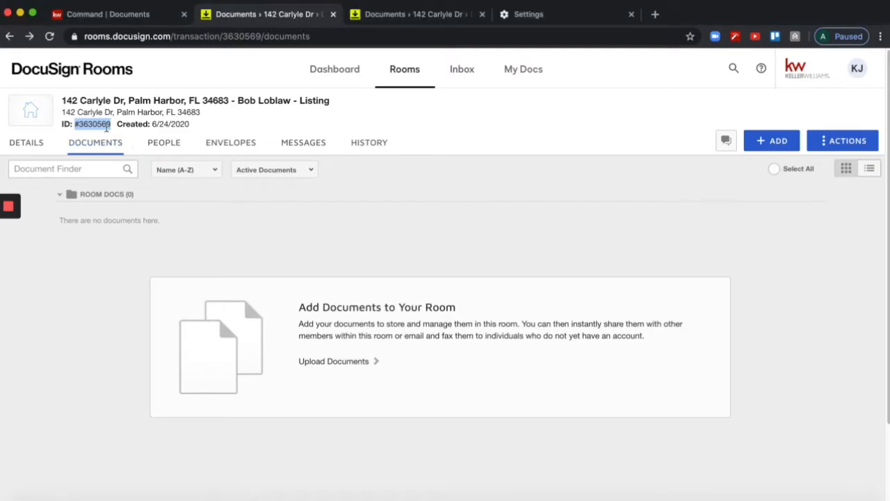
pyautogui.click(251, 242)
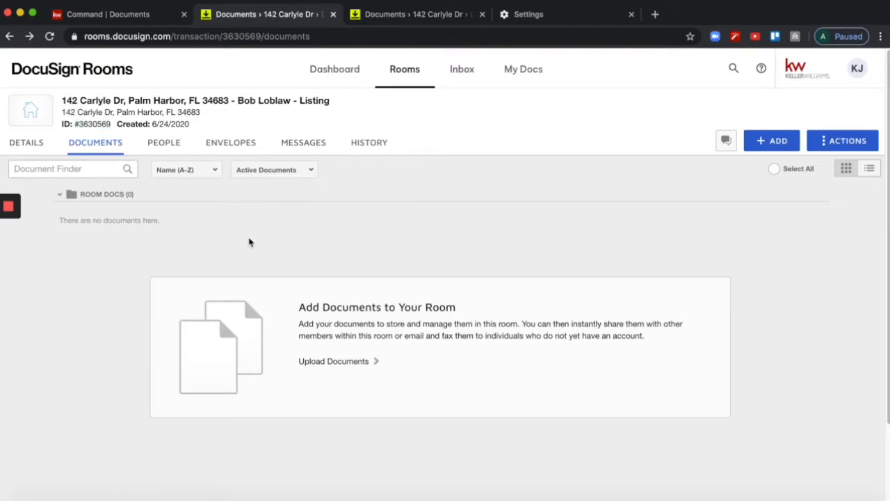
pyautogui.click(50, 37)
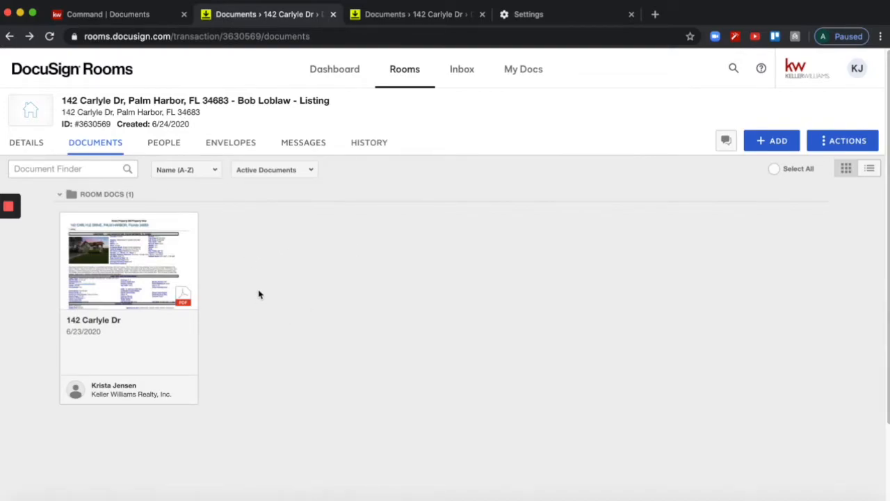
pyautogui.click(49, 36)
# - Start adding DocuSign Forms to the room from a DocuSign Forms Group, choosing the CHECKLIST FOR LISTINGS group
pyautogui.click(771, 144)
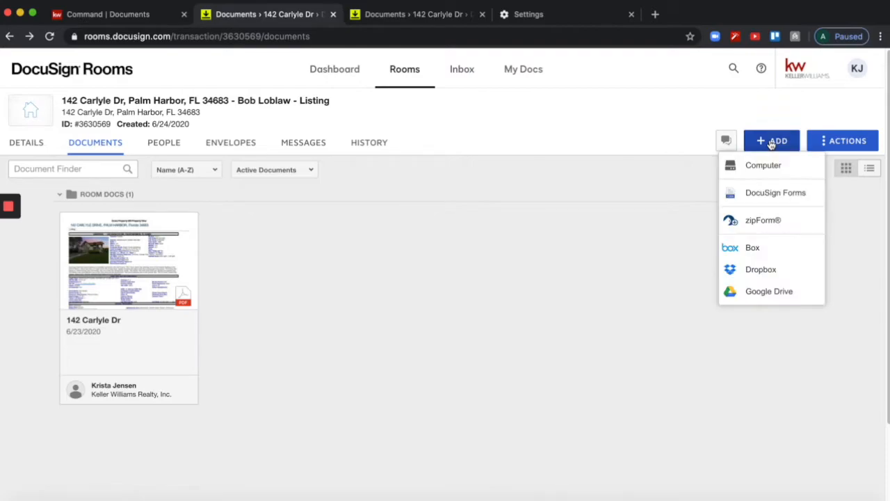
pyautogui.click(780, 197)
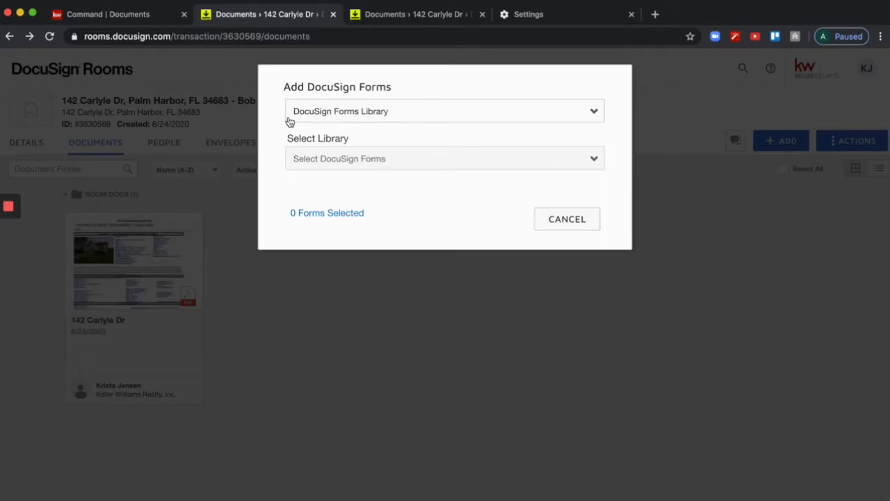
pyautogui.click(396, 119)
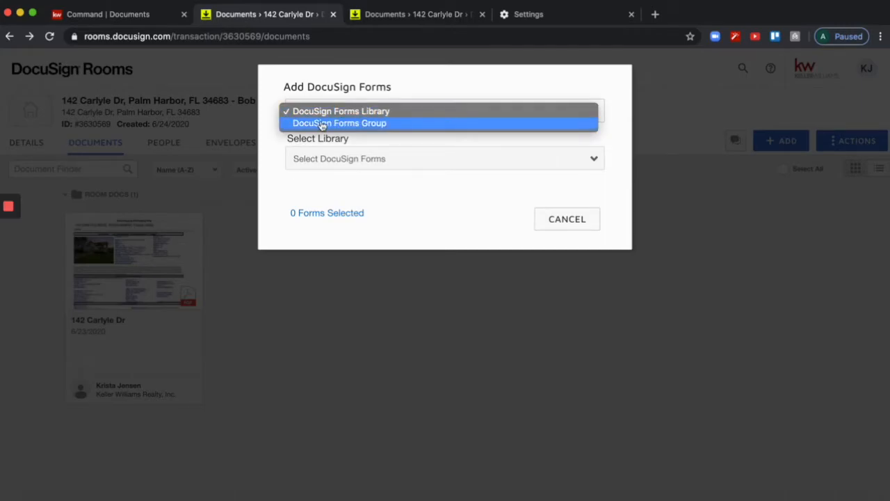
pyautogui.click(395, 126)
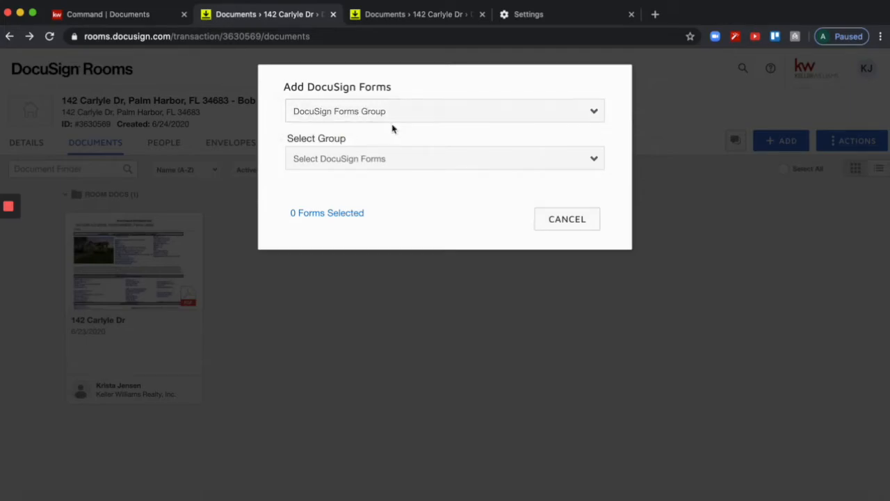
pyautogui.click(413, 164)
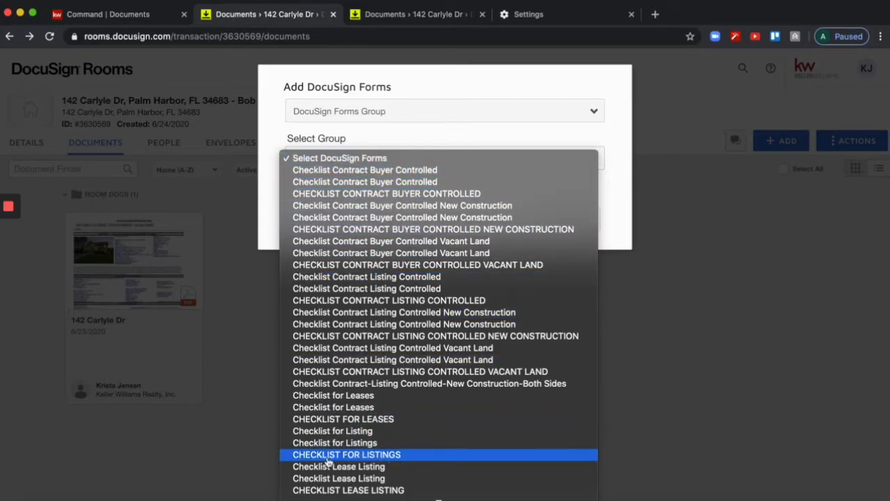
pyautogui.click(375, 457)
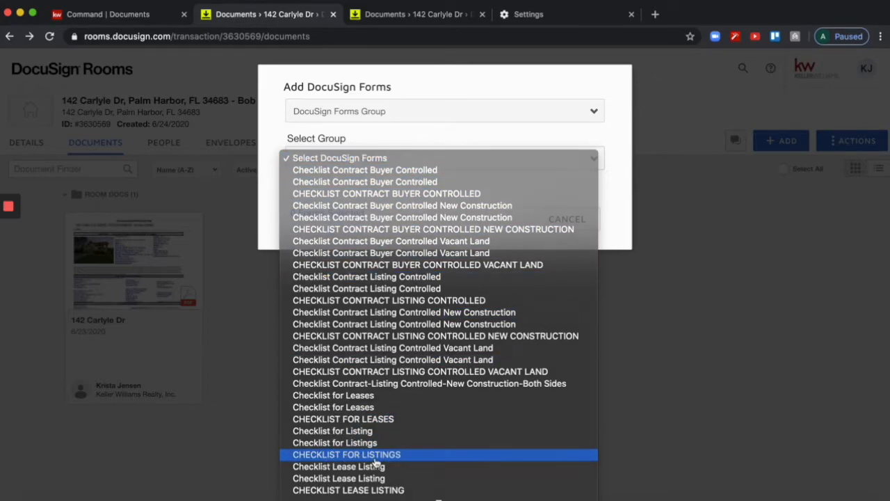
# - Try selecting the Owner Authorization to Exclude Listing from MLS, Modification to Listing Agreement_MLA-5x and KW Listing Agreement - Gulfside forms individually, and clear them
pyautogui.scroll(-1, 540, 284)
pyautogui.scroll(-6, 541, 284)
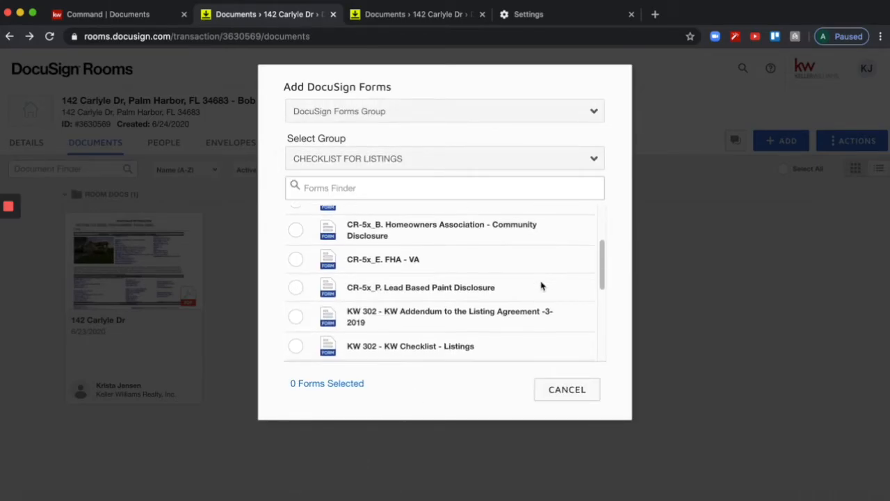
pyautogui.scroll(-5, 542, 285)
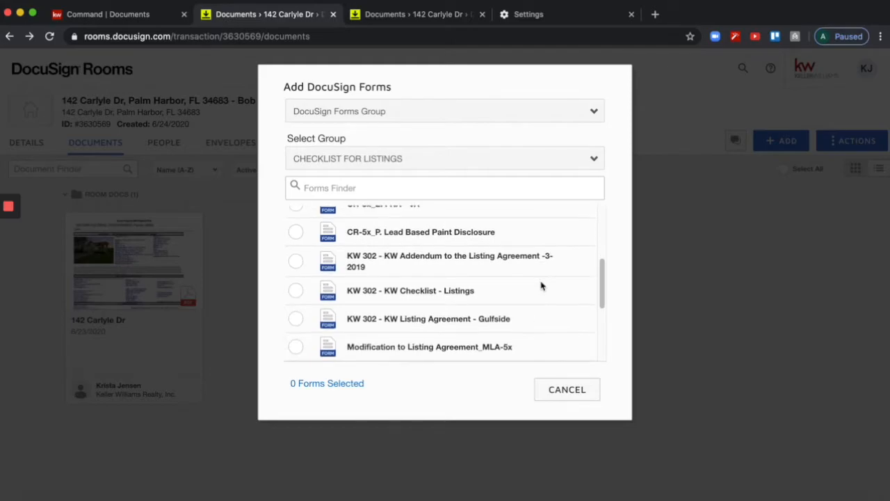
pyautogui.scroll(-2, 542, 285)
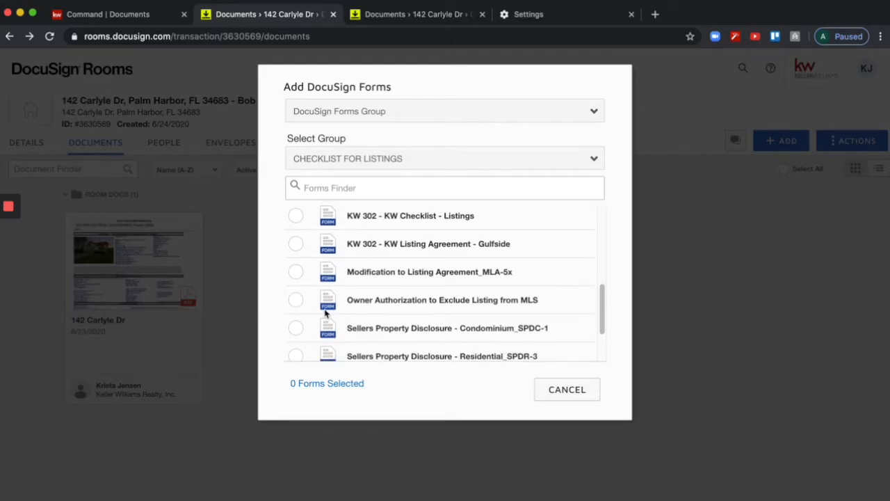
pyautogui.click(297, 301)
pyautogui.click(296, 272)
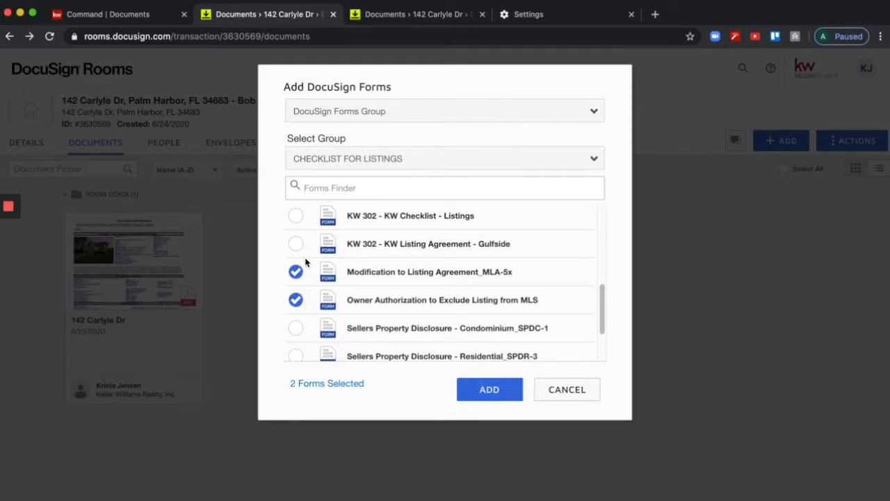
pyautogui.click(296, 243)
pyautogui.click(296, 300)
pyautogui.click(296, 272)
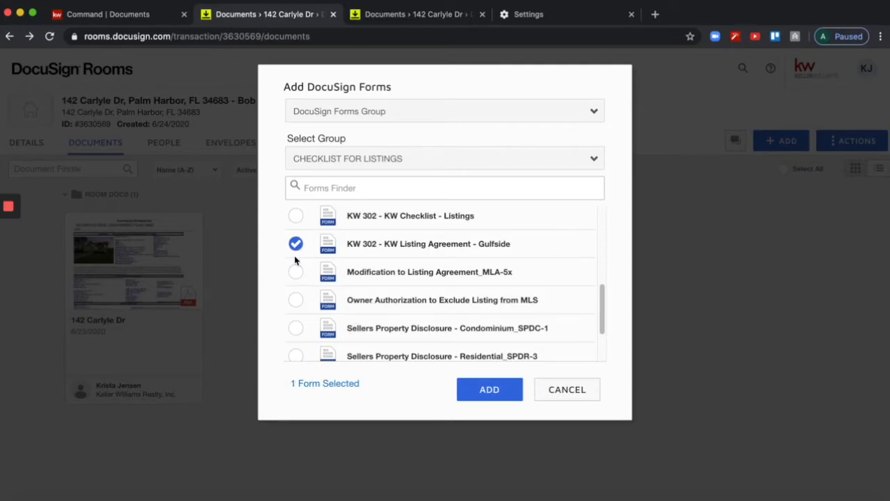
pyautogui.click(296, 243)
# - Try selecting all forms in the listings checklist at once and clear the whole selection
pyautogui.scroll(3, 465, 263)
pyautogui.scroll(5, 466, 263)
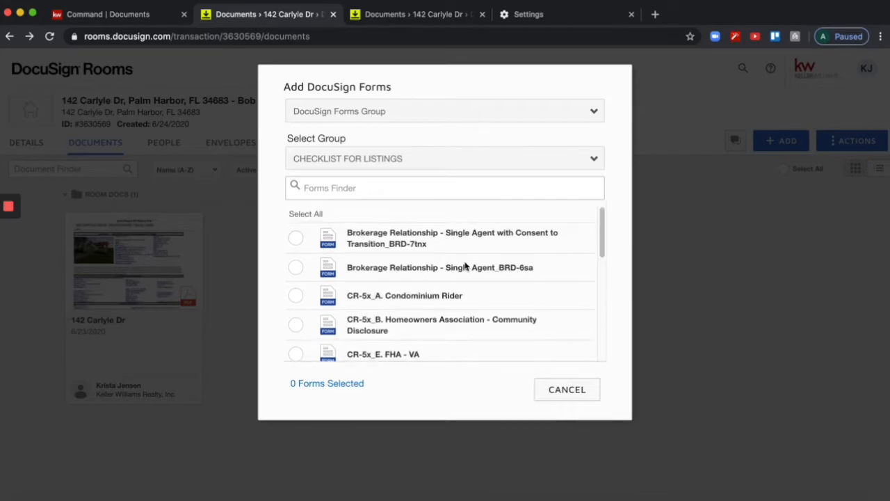
pyautogui.click(306, 216)
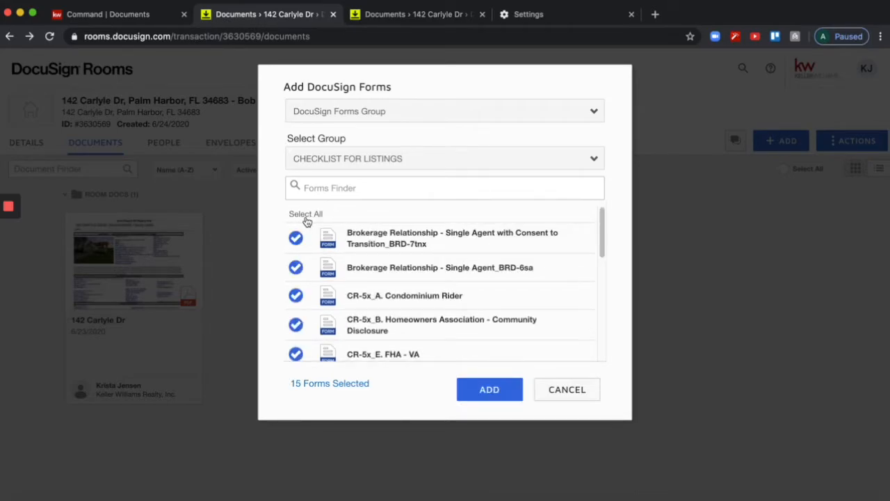
pyautogui.click(307, 217)
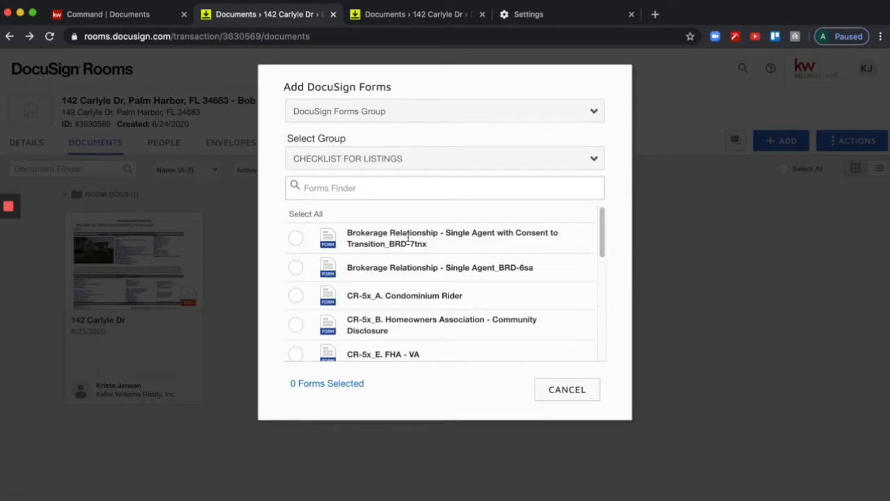
# - Add the KW 302 - KW Checklist - Listings and KW 302 - KW Listing Agreement - Gulfside forms from the group to the room
pyautogui.scroll(-2, 551, 303)
pyautogui.scroll(-3, 551, 302)
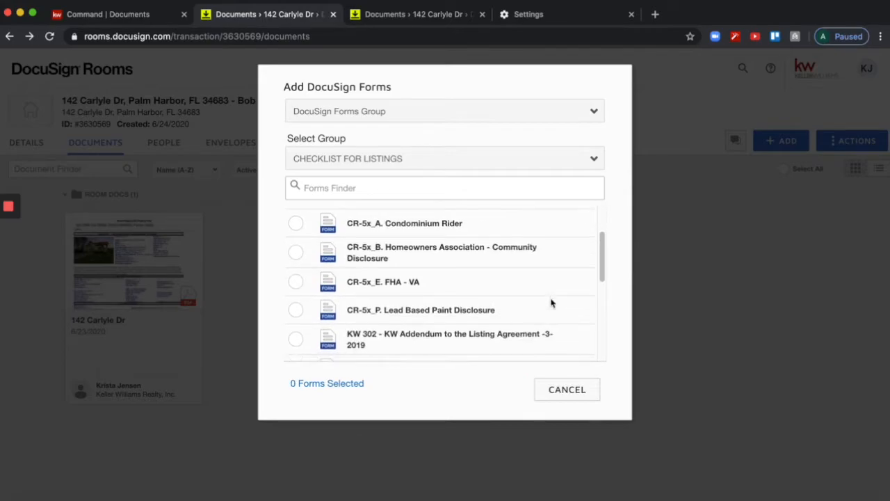
pyautogui.scroll(-1, 551, 302)
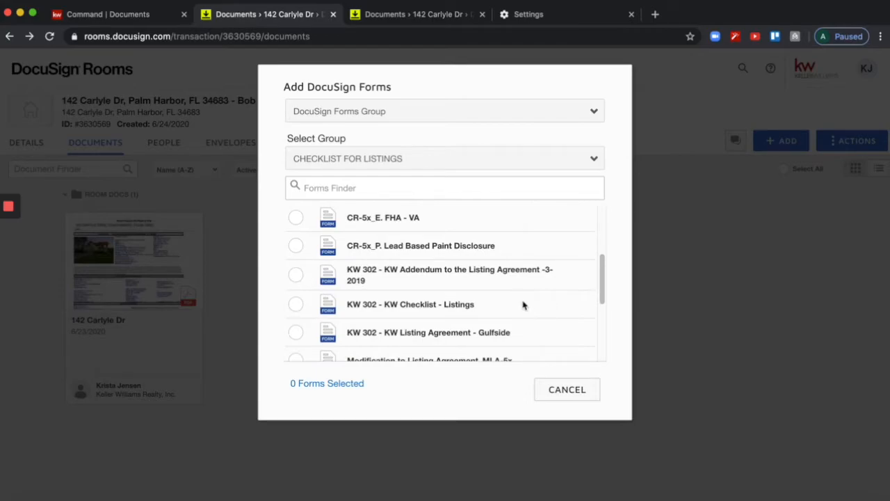
pyautogui.click(296, 306)
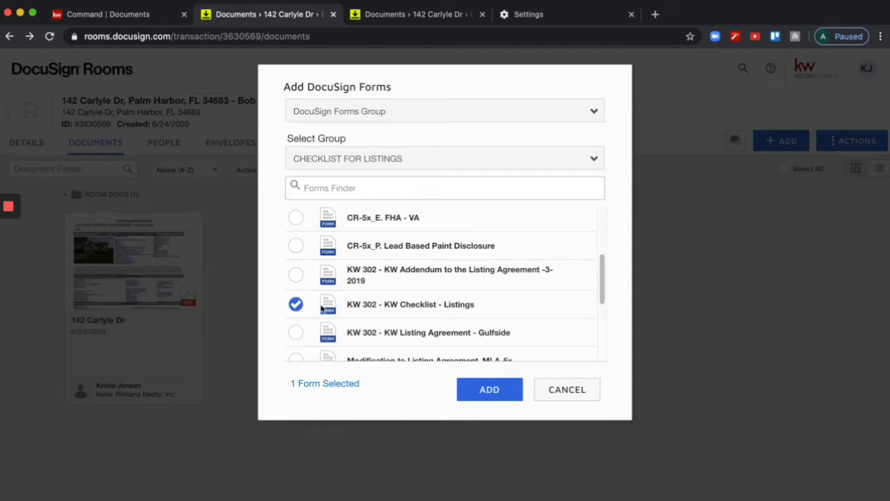
pyautogui.click(296, 333)
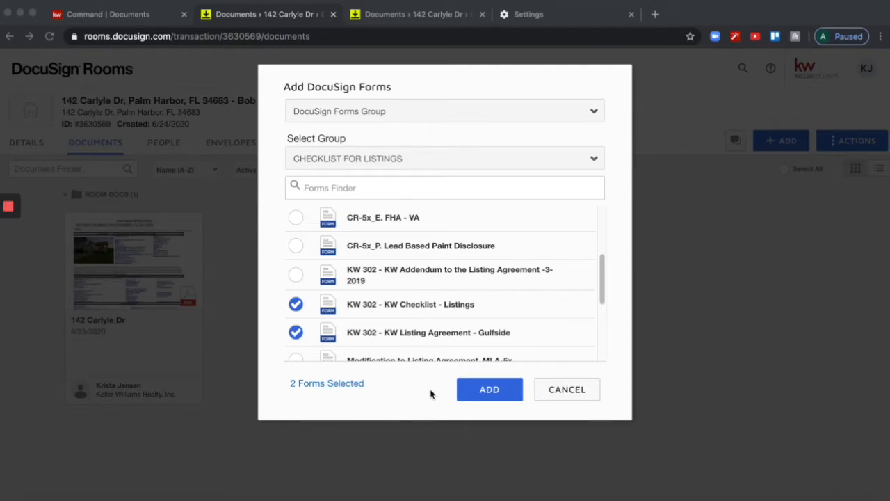
pyautogui.click(483, 390)
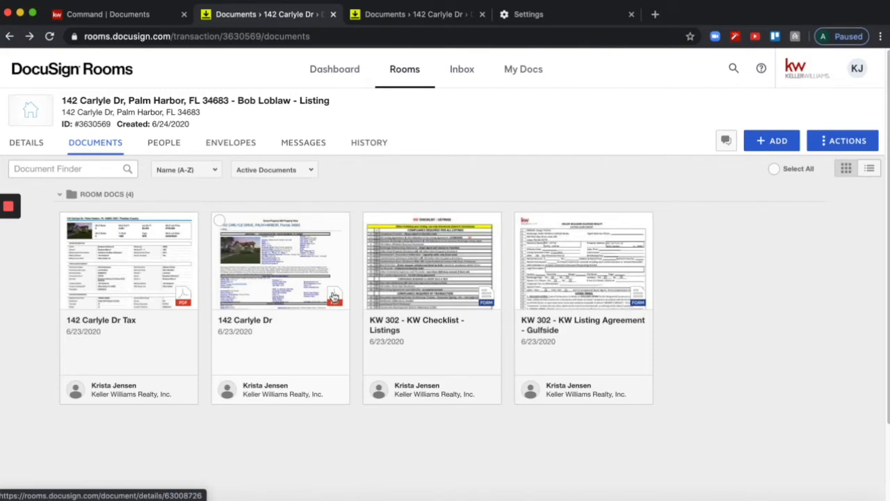
# - Open the KW Checklist - Listings form and tick items 1 through 10 under Compliance Required for All Listings
pyautogui.click(439, 271)
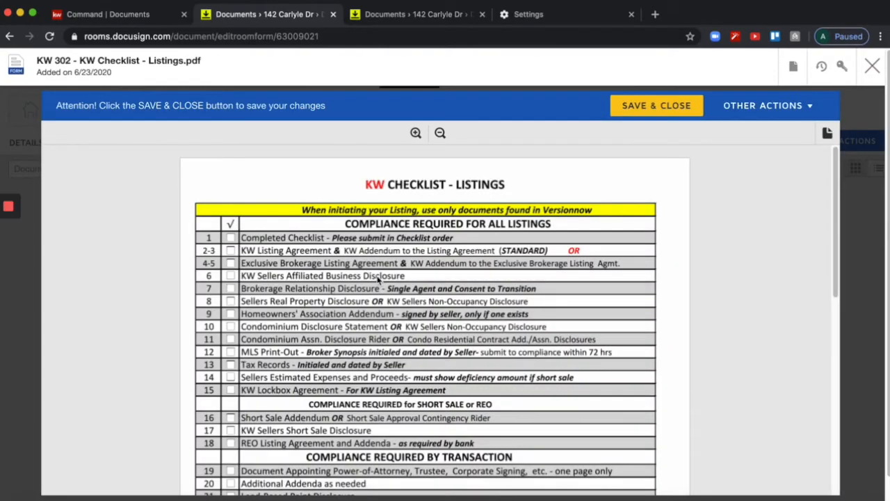
pyautogui.click(231, 239)
pyautogui.click(231, 251)
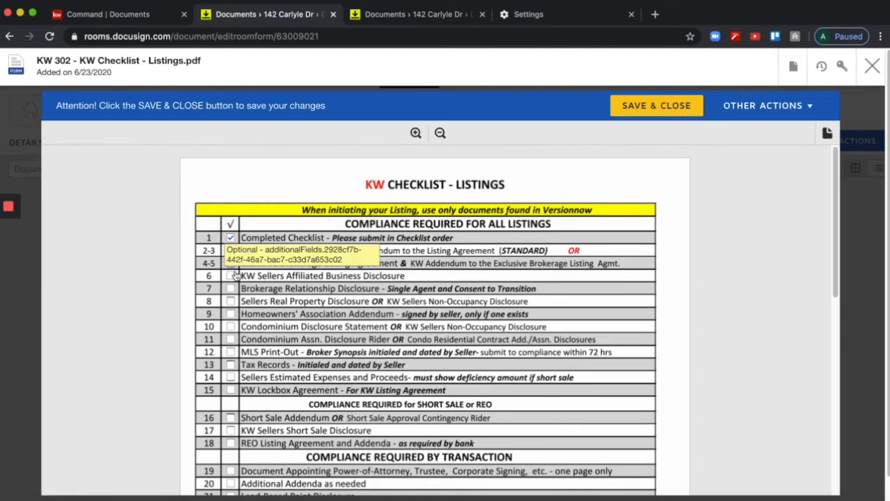
pyautogui.click(232, 289)
pyautogui.click(232, 302)
pyautogui.click(232, 314)
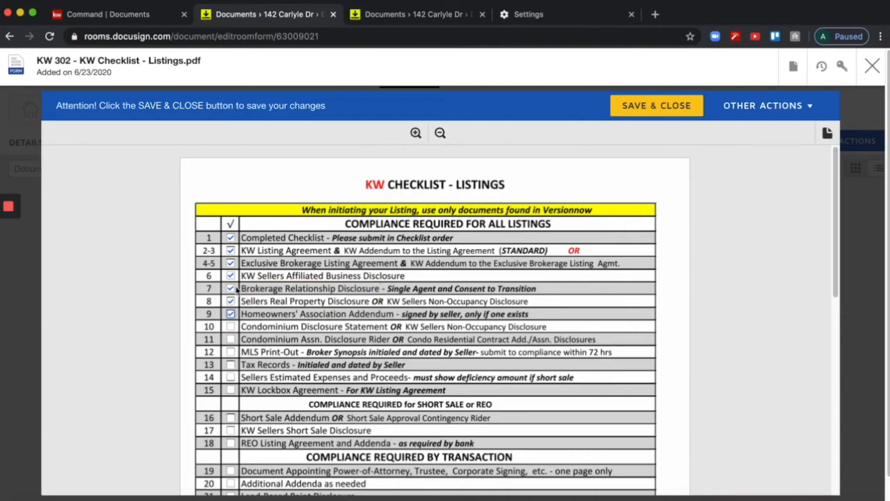
pyautogui.click(231, 327)
# - Fill in the agent's name at the end of the checklist form, and save and close the form
pyautogui.scroll(-5, 487, 341)
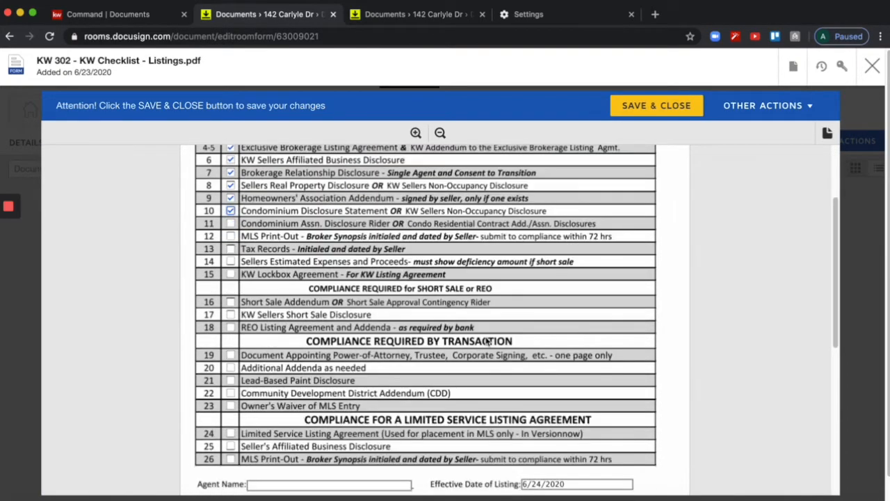
pyautogui.scroll(-3, 487, 341)
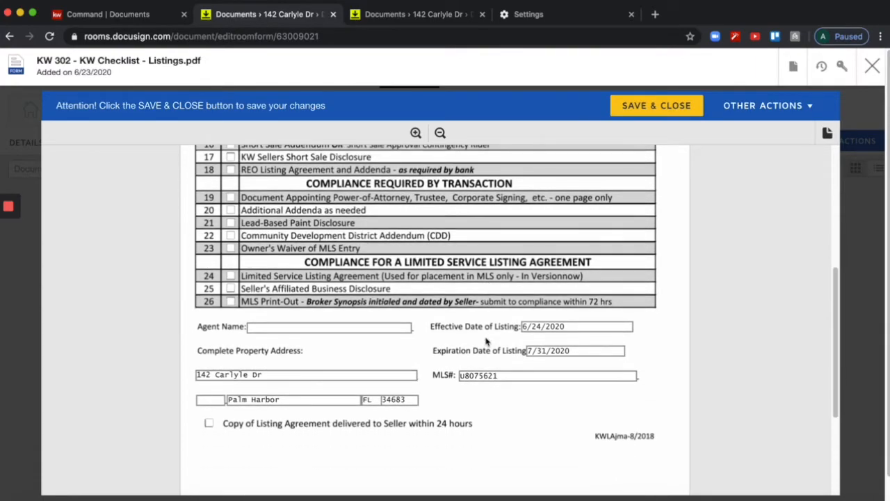
pyautogui.scroll(-1, 486, 341)
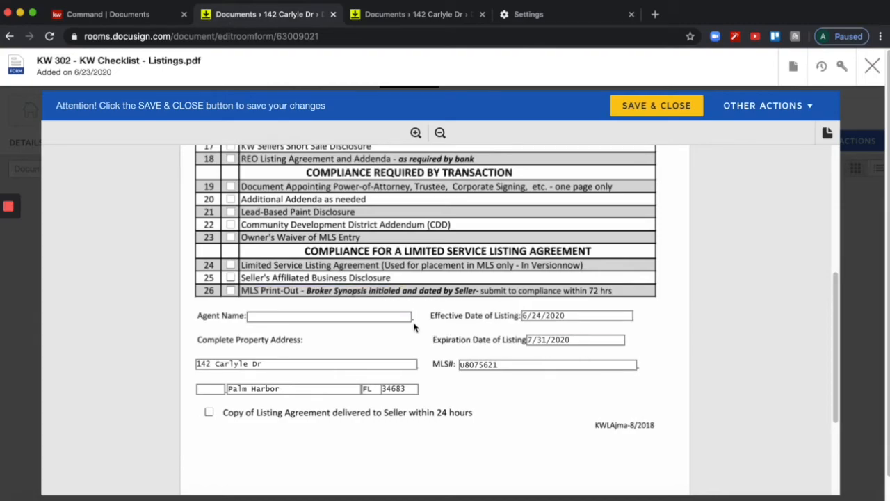
pyautogui.click(374, 317)
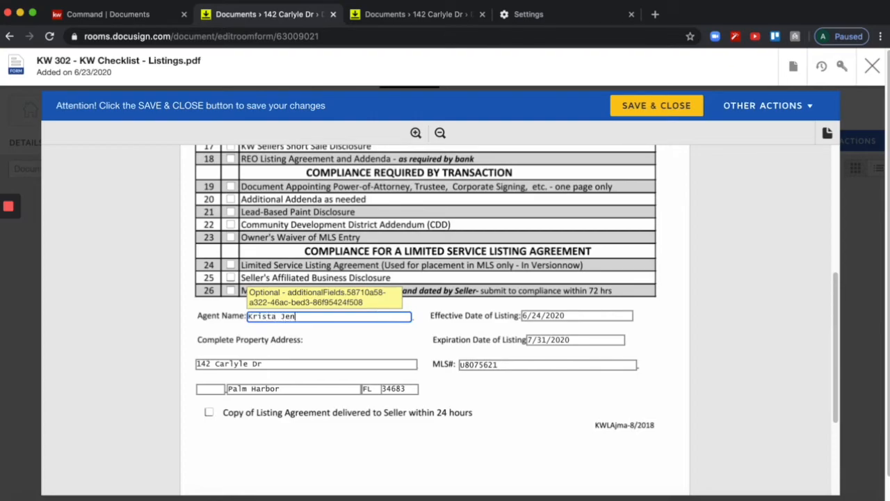
pyautogui.click(420, 339)
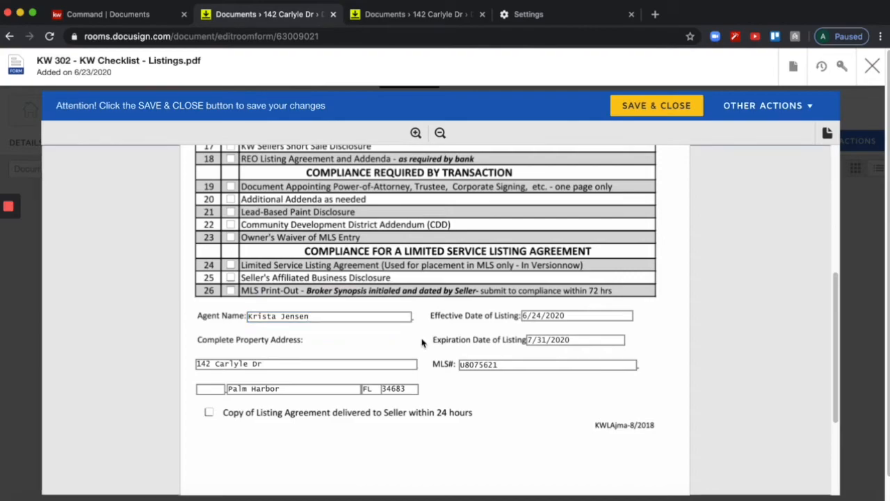
pyautogui.scroll(8, 434, 339)
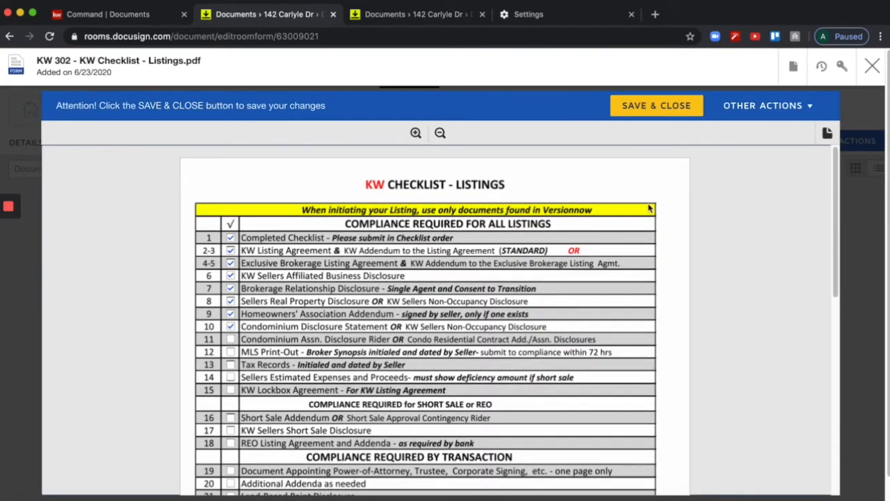
pyautogui.click(649, 108)
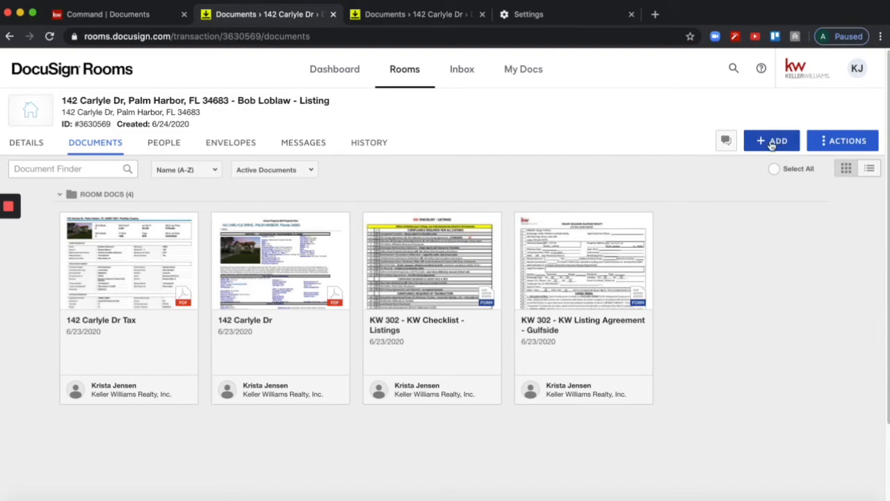
# - Start adding DocuSign Forms from the FAR - Florida Association of Realtors library and browse its list of forms
pyautogui.click(766, 143)
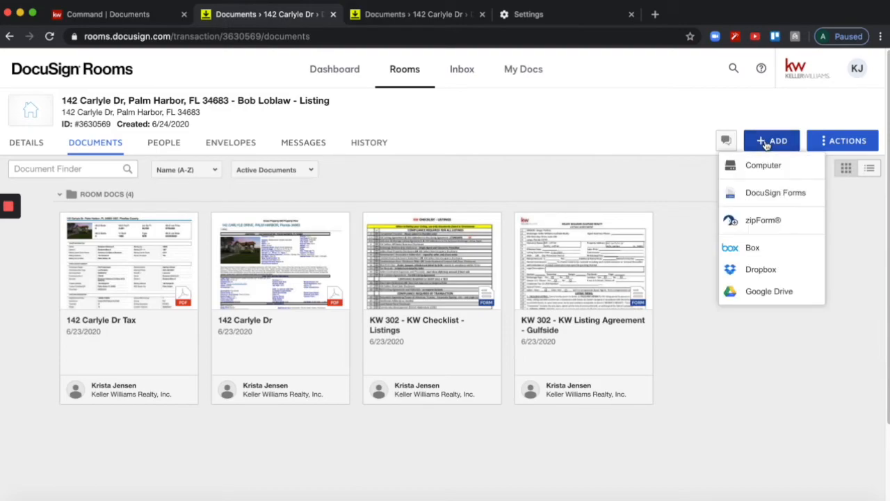
pyautogui.click(771, 196)
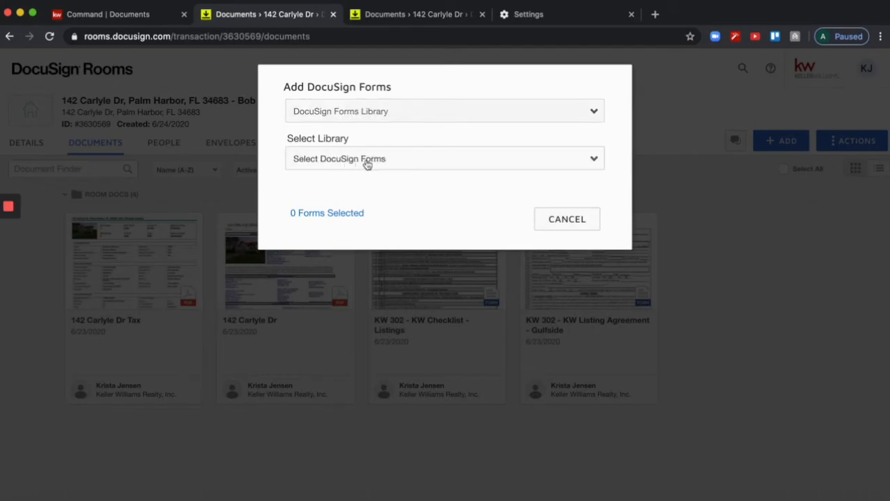
pyautogui.click(398, 164)
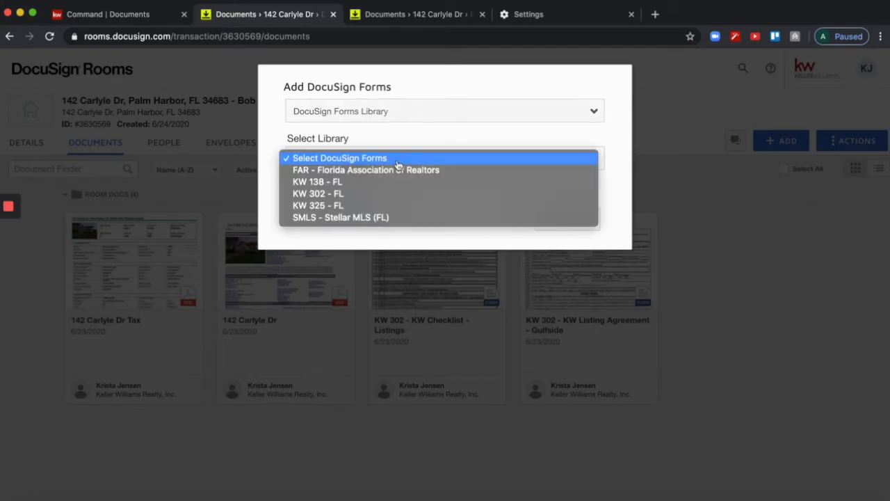
pyautogui.click(360, 173)
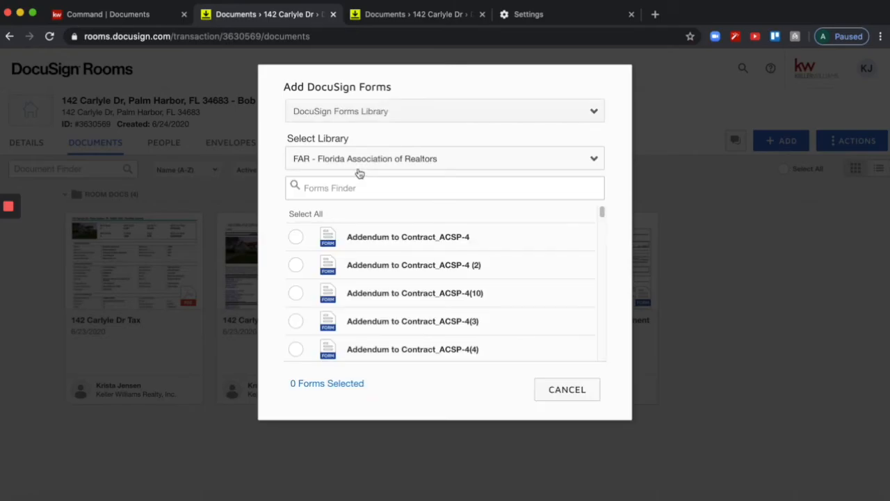
pyautogui.scroll(-2, 516, 246)
pyautogui.scroll(-7, 516, 246)
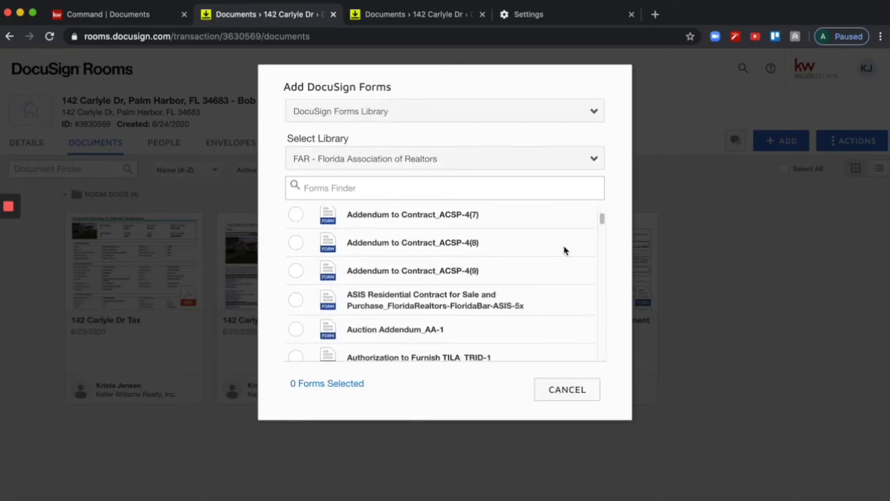
pyautogui.scroll(-5, 559, 252)
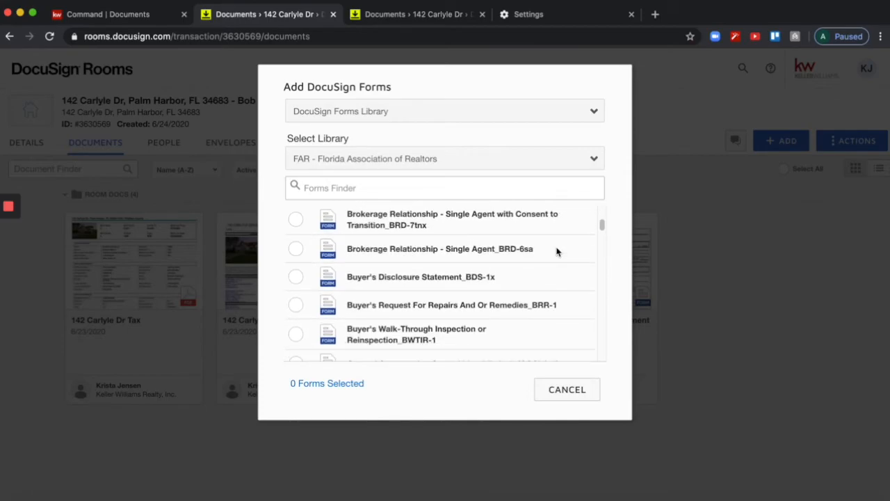
pyautogui.scroll(-6, 556, 251)
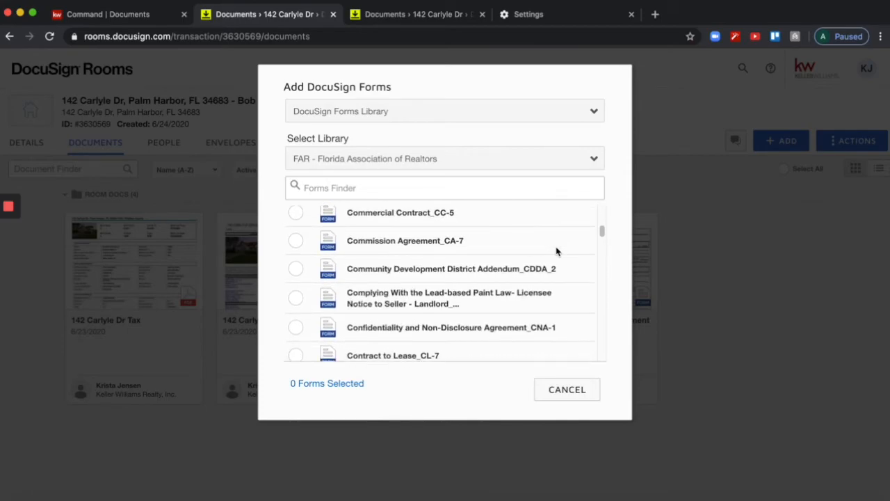
pyautogui.scroll(-3, 556, 251)
# - Search the Florida Association of Realtors forms for "Broker", look through the matches and clear the search
pyautogui.click(453, 187)
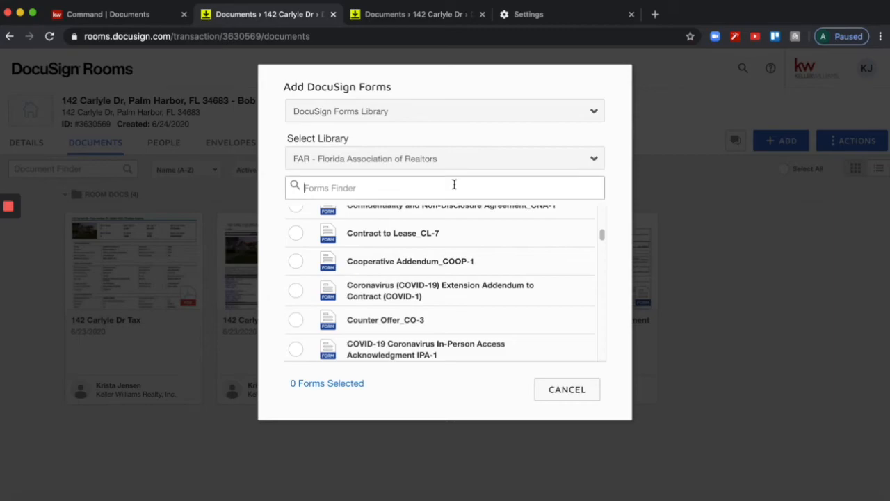
pyautogui.write('Brok')
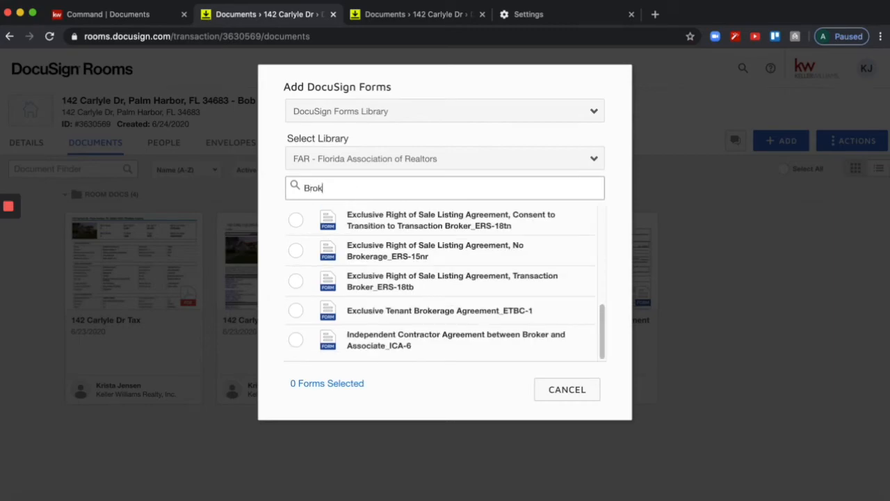
pyautogui.write('er')
pyautogui.scroll(1, 524, 297)
pyautogui.scroll(5, 524, 297)
pyautogui.doubleClick(286, 186)
pyautogui.press('BackSpace')
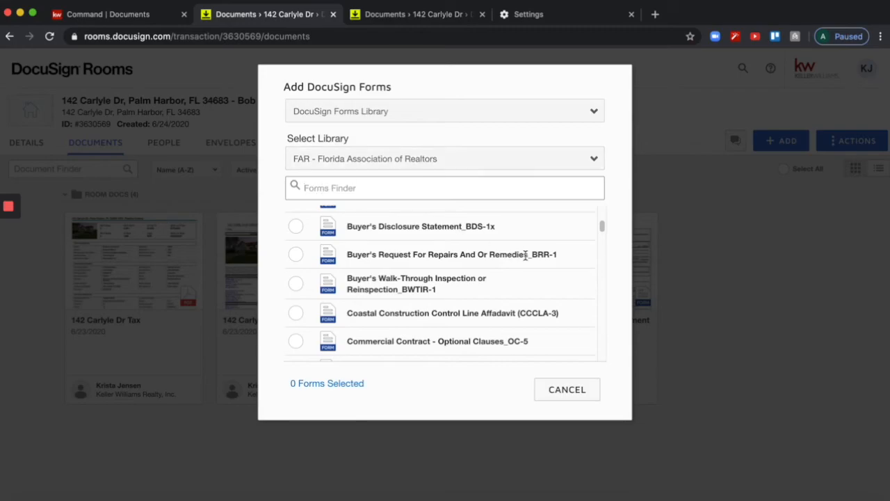
# - Review the brokerage forms and the other available form libraries, and cancel adding forms without selecting any
pyautogui.scroll(1, 523, 254)
pyautogui.scroll(3, 526, 259)
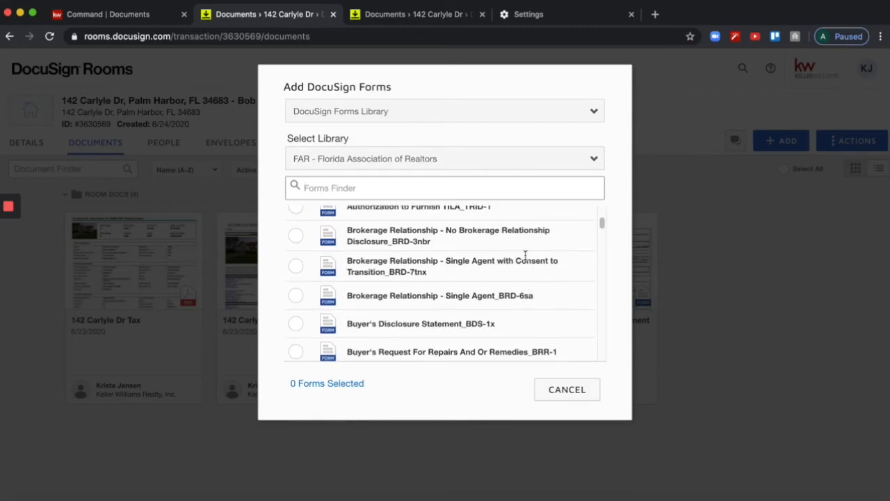
pyautogui.scroll(1, 525, 254)
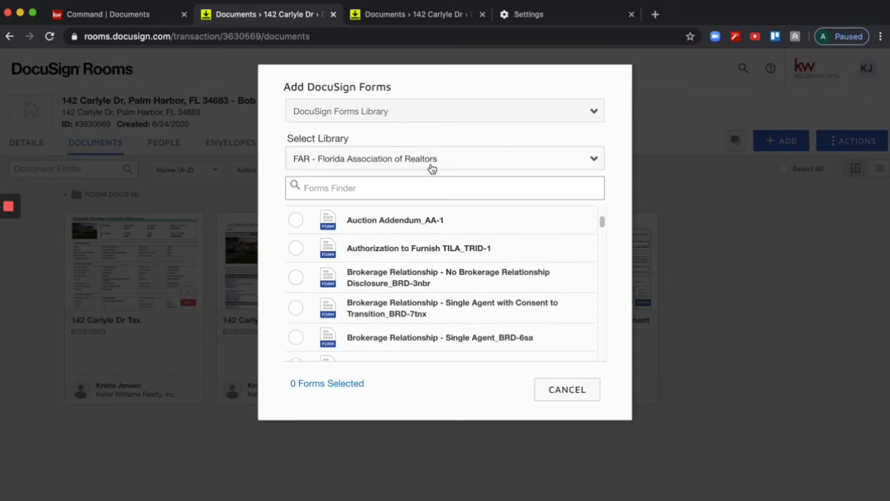
pyautogui.click(432, 165)
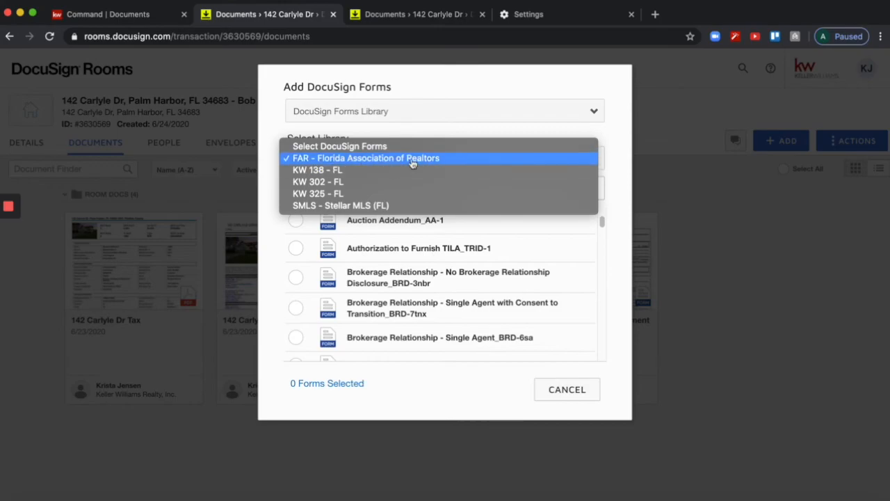
pyautogui.click(612, 152)
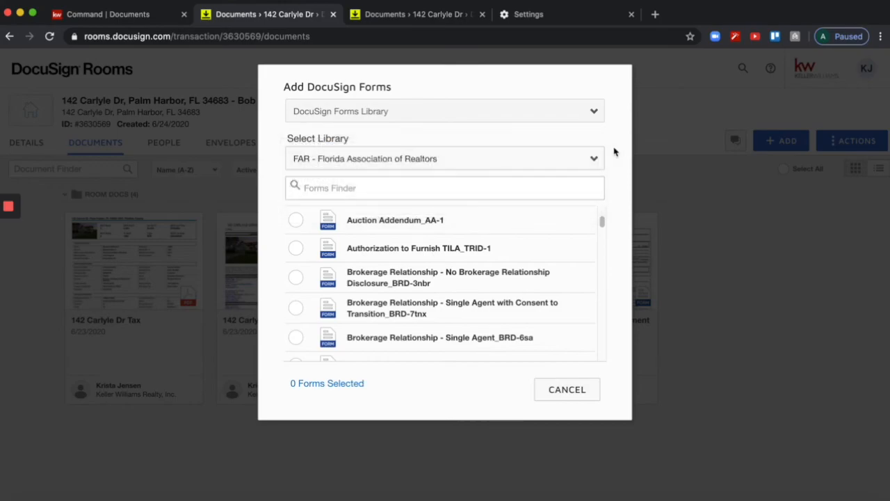
pyautogui.click(567, 394)
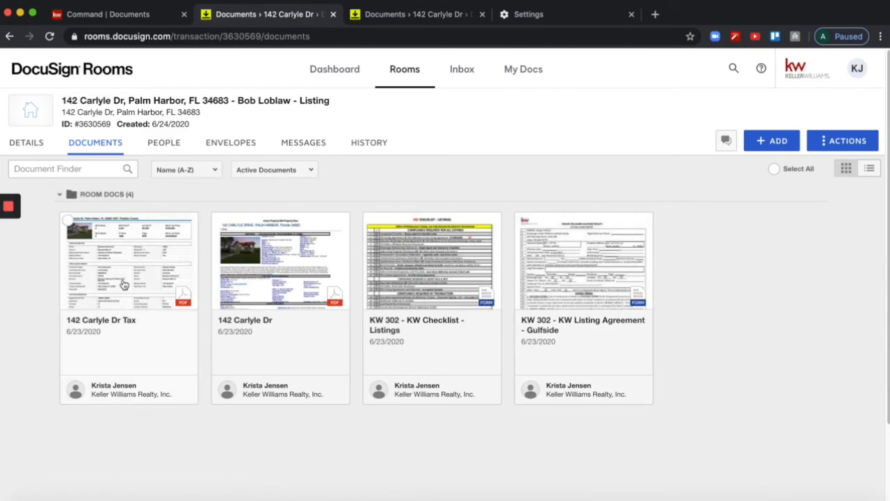